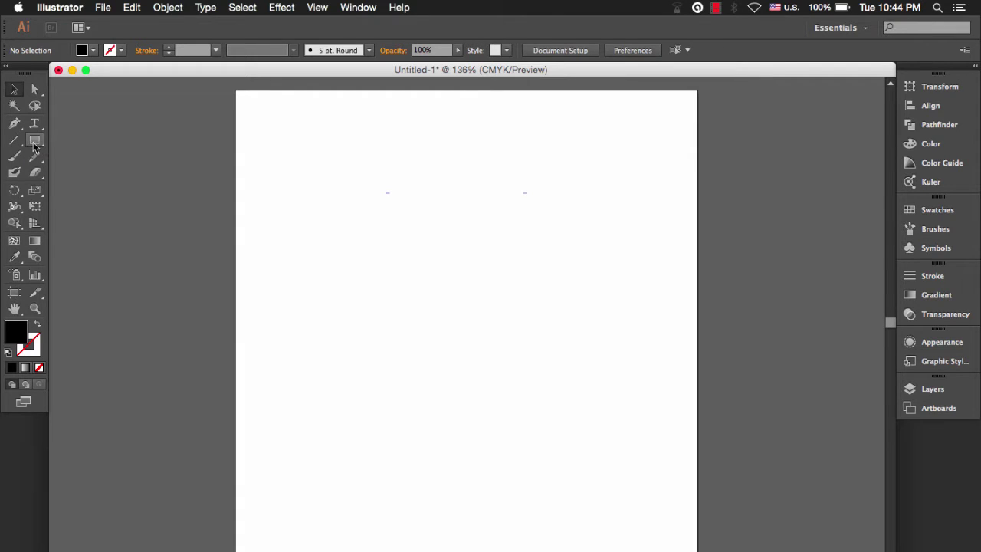
Open the Rectangle Tool's flyout of shape-drawing tools on the blank document
left_click_drag(33, 147, 66, 146)
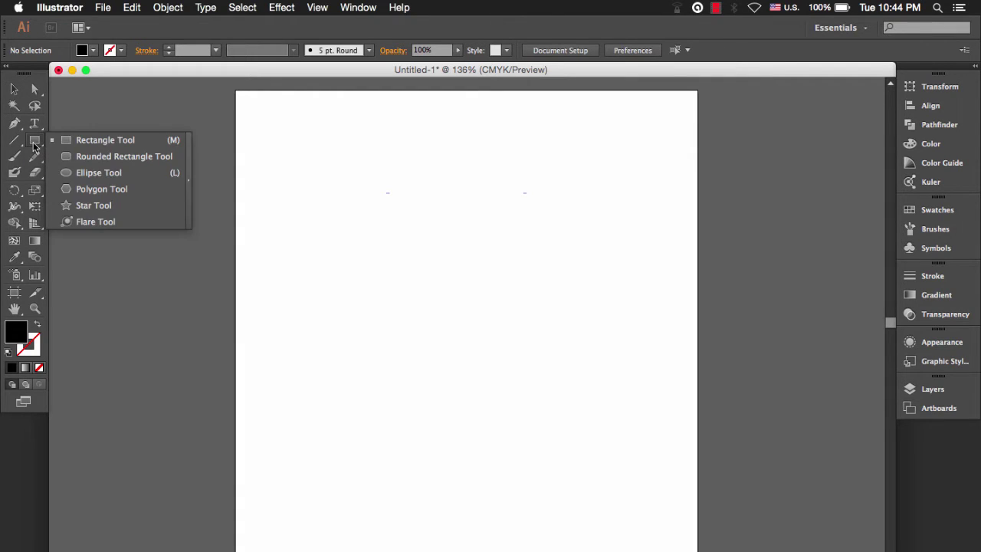
Draw a black square about 149 px wide near the artboard centre and close the Transform panel
left_click(97, 140)
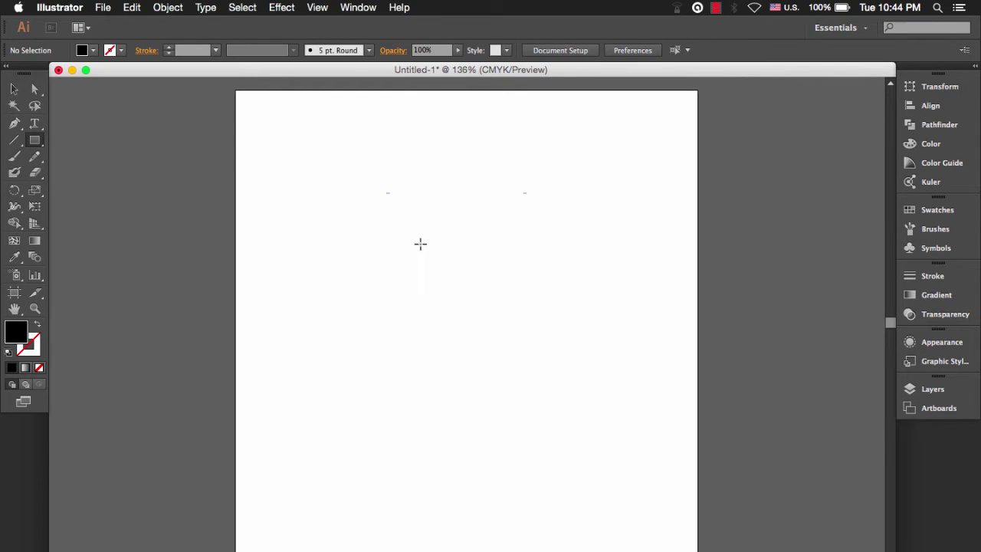
left_click_drag(418, 245, 555, 381)
left_click(14, 89)
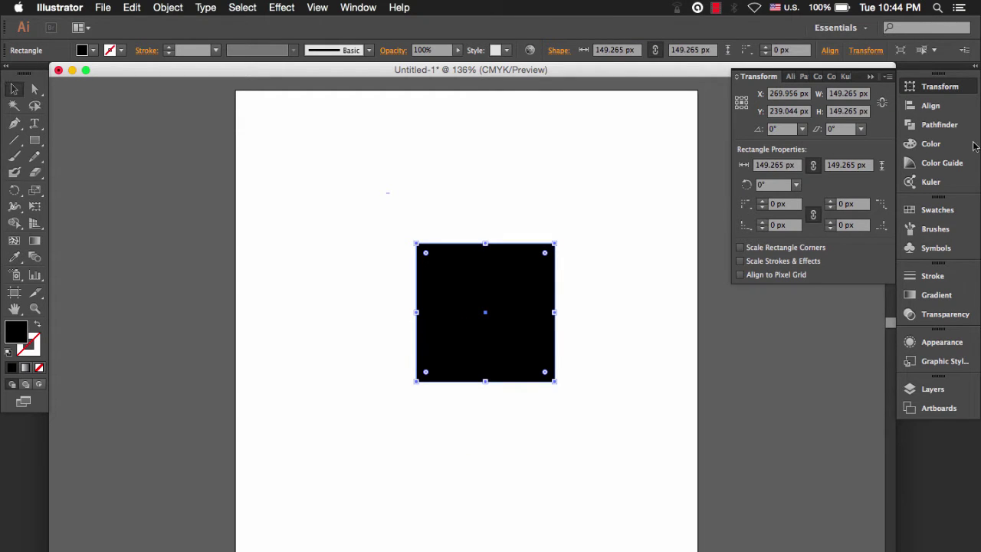
left_click(875, 78)
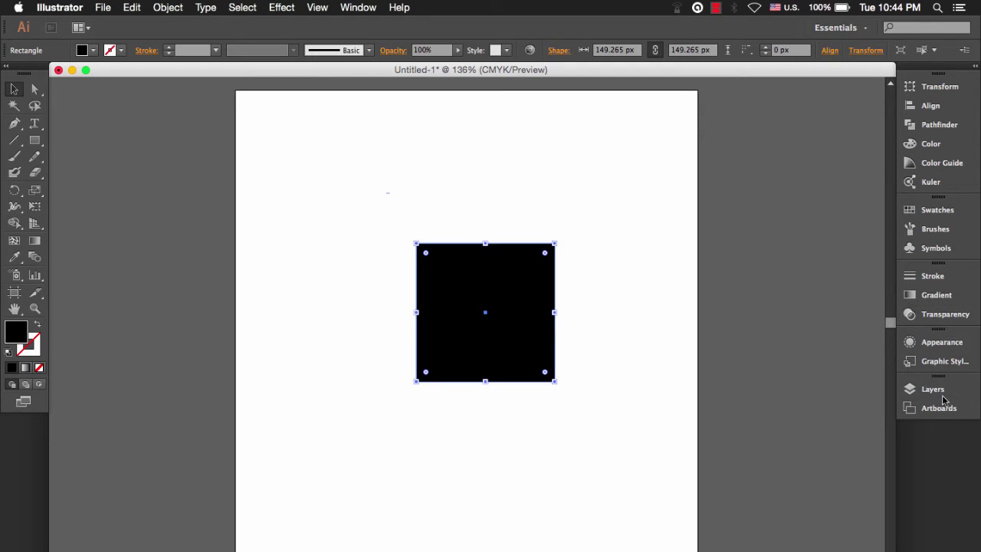
Apply the Orange, Yellow gradient preset to the square from the Gradient panel
left_click(945, 300)
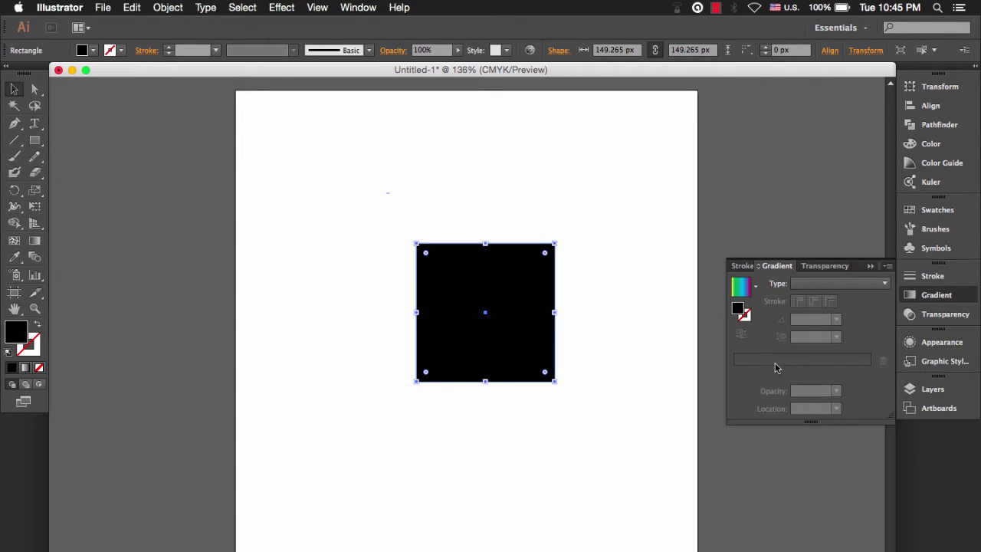
left_click(756, 288)
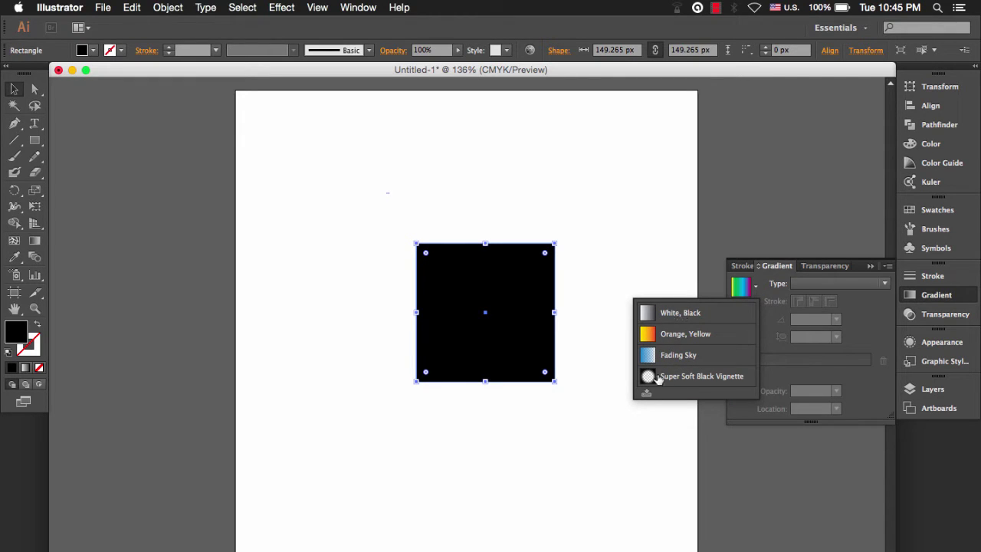
left_click(647, 337)
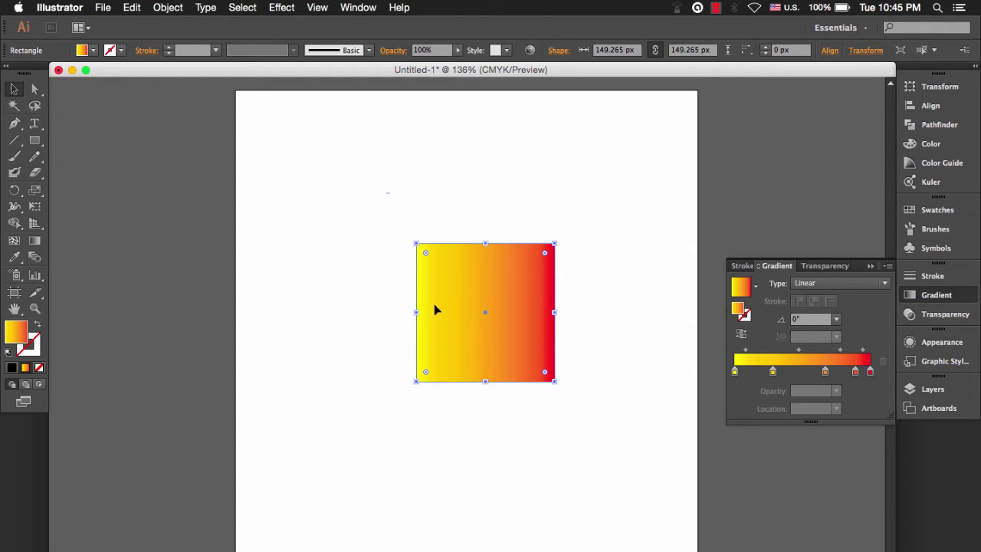
Inspect the gradient's colour stops at 28.09% and 66.85%, then close the Gradient panel
left_click(773, 373)
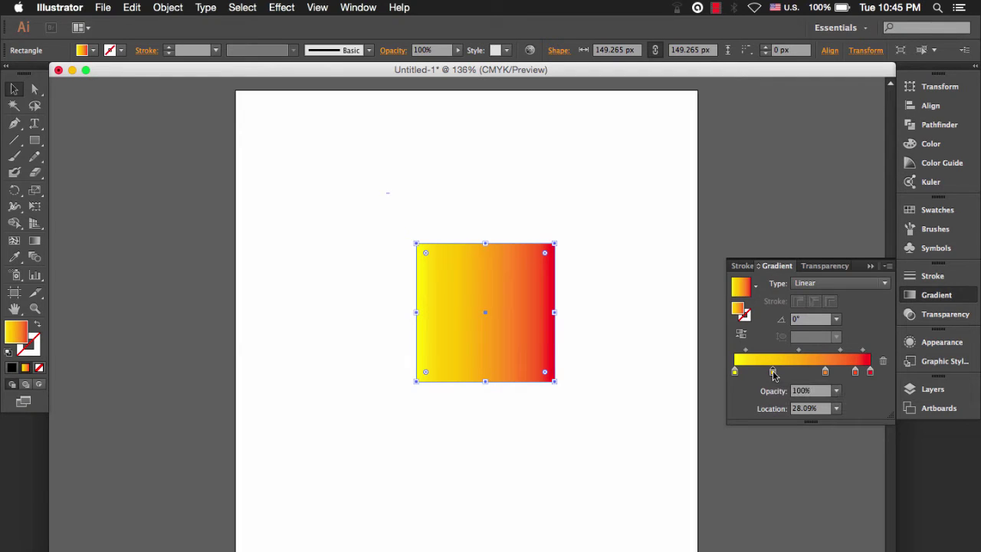
left_click(825, 373)
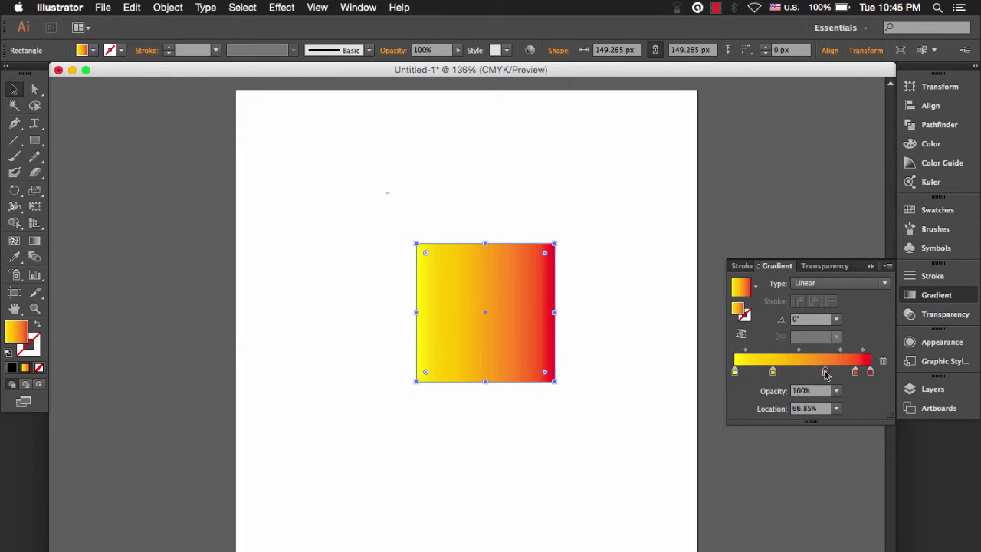
left_click(774, 373)
left_click(872, 267)
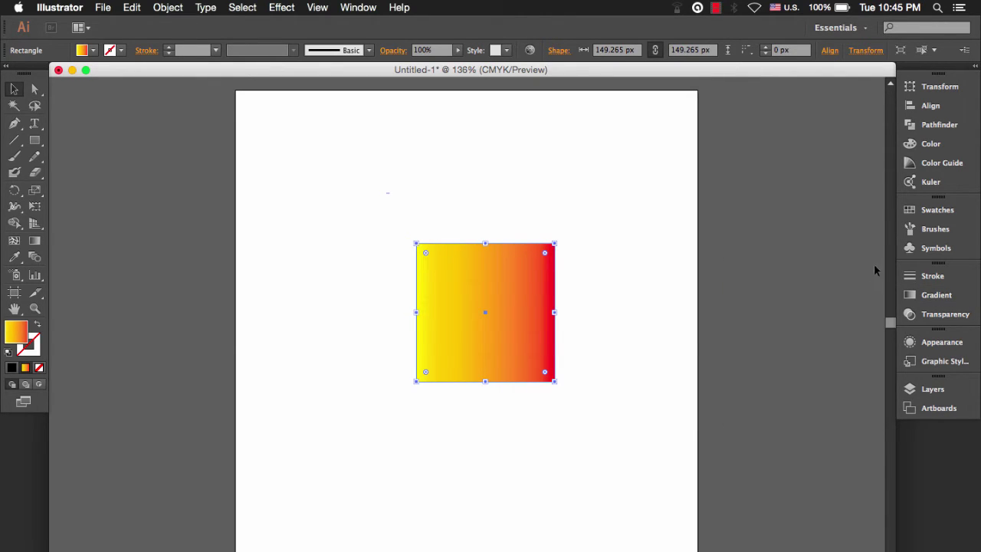
Add green, cyan and red colour stops from Swatches onto the gradient slider
left_click(975, 70)
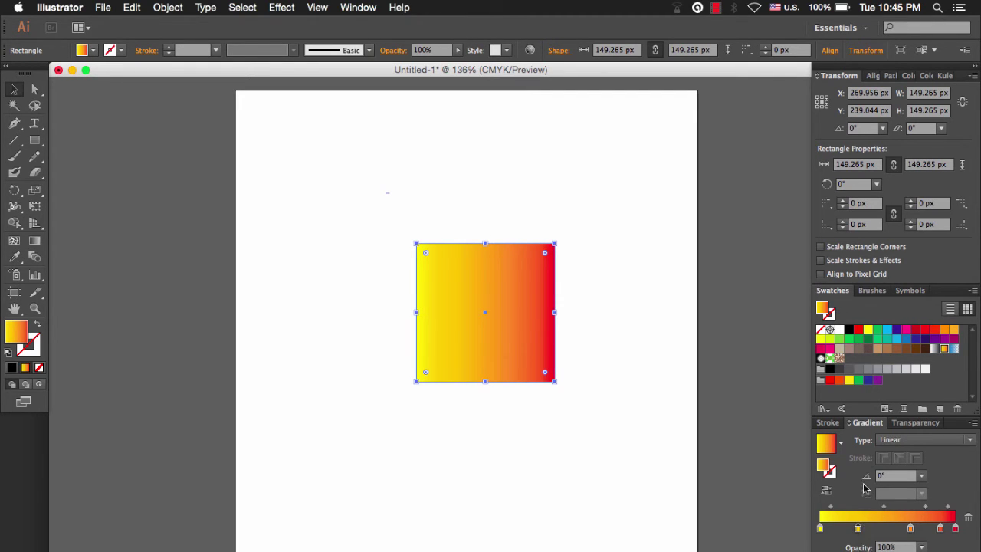
left_click_drag(880, 335, 858, 523)
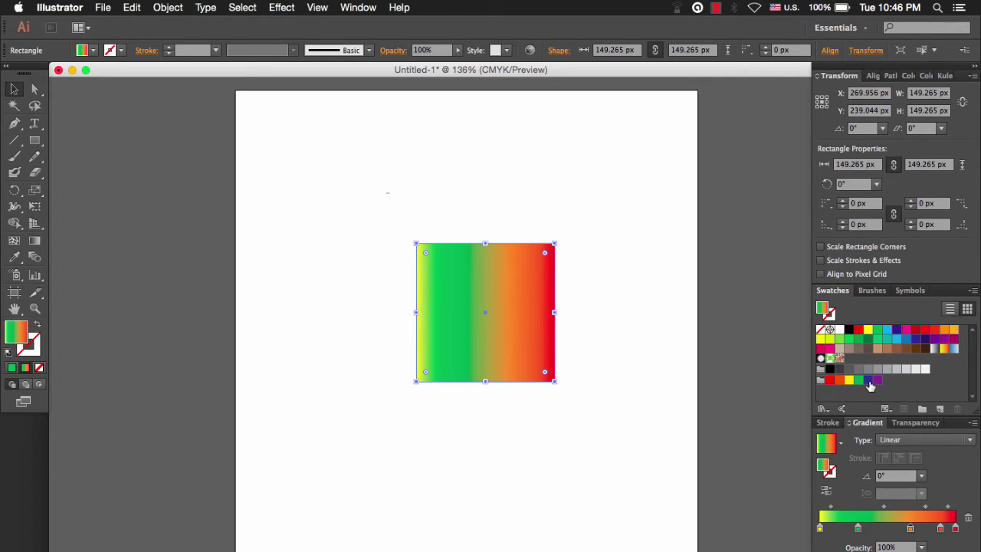
left_click_drag(887, 330, 911, 527)
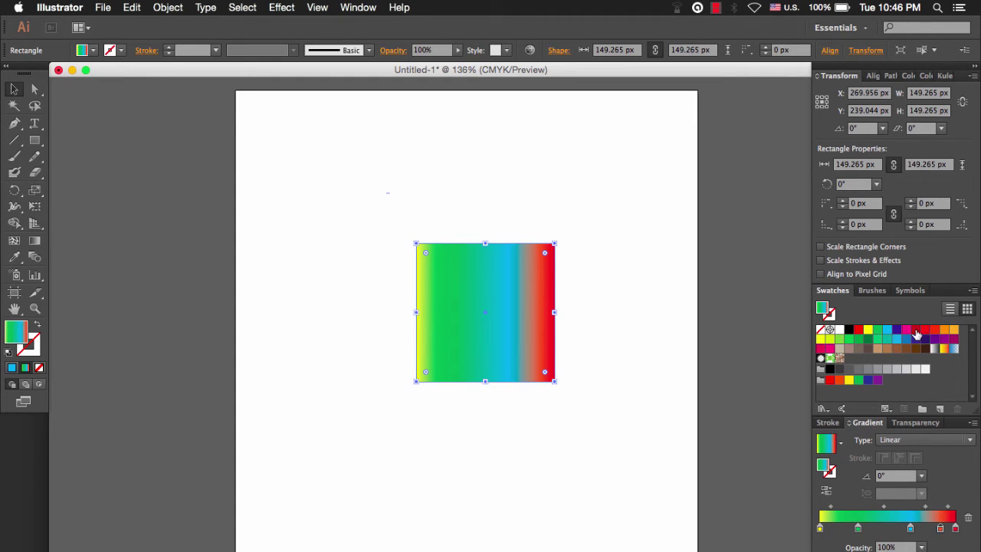
left_click_drag(917, 335, 941, 528)
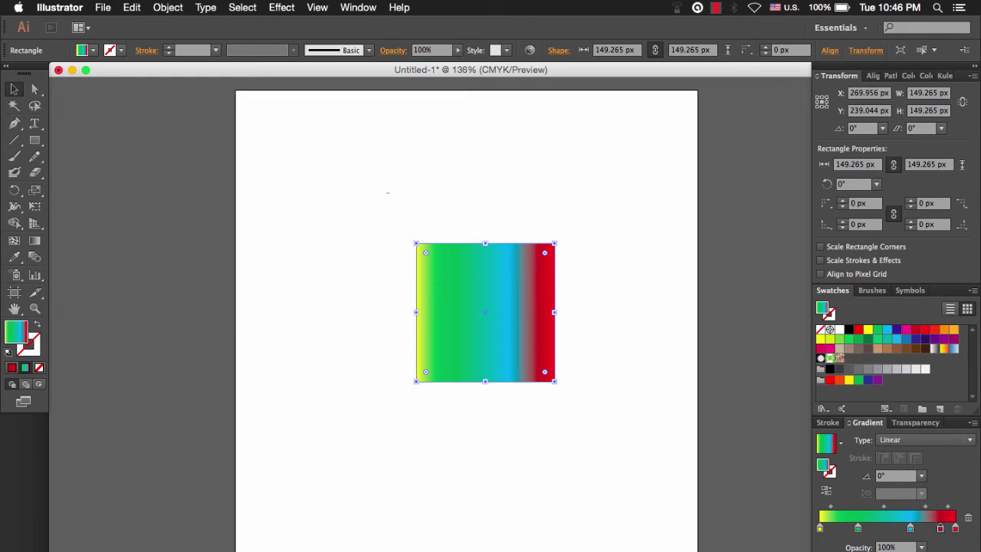
Slide the green and cyan stops and a midpoint left to widen the yellow band
mouse_move(859, 529)
left_mouse_down()
mouse_move(849, 529)
mouse_move(860, 508)
left_mouse_up()
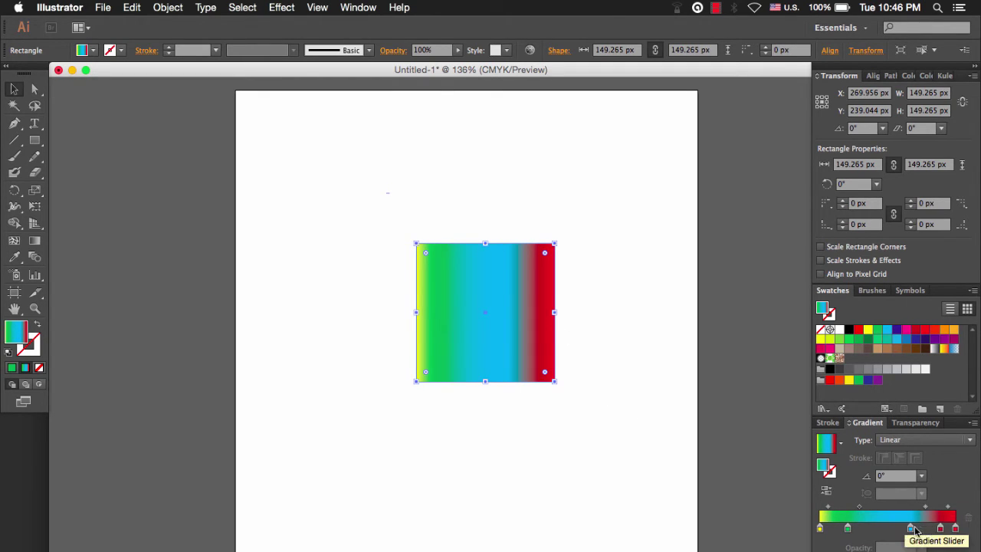
left_click(911, 528)
mouse_move(912, 529)
left_mouse_down()
mouse_move(886, 528)
mouse_move(867, 508)
mouse_move(902, 508)
left_mouse_up()
left_click(857, 508)
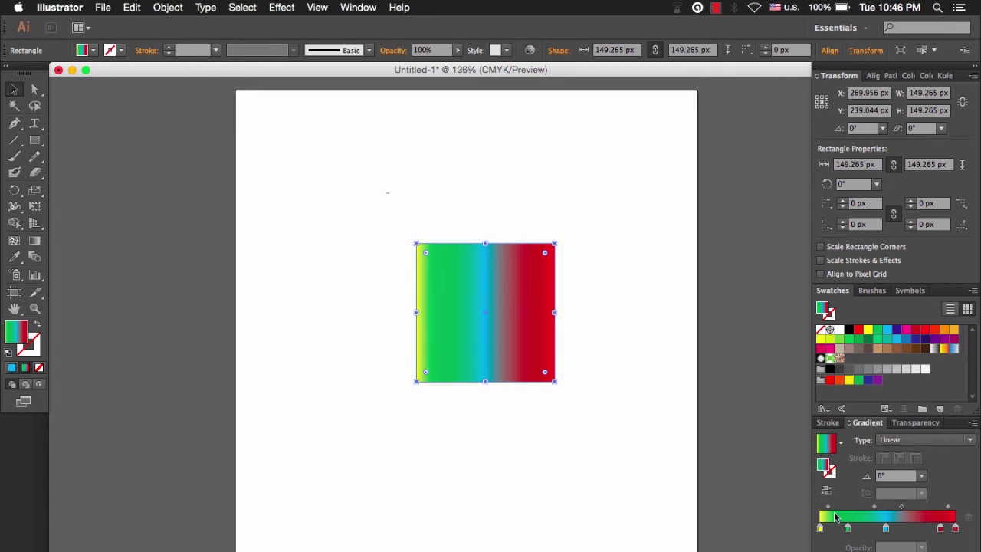
left_click_drag(830, 508, 863, 508)
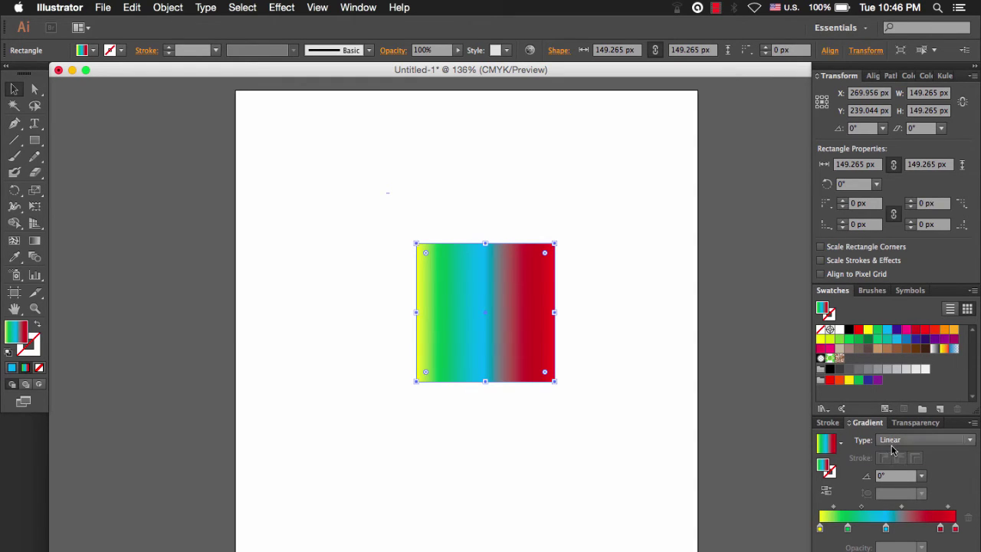
Try the gradient as radial at 45°, then return it to linear at 0°
left_click(949, 445)
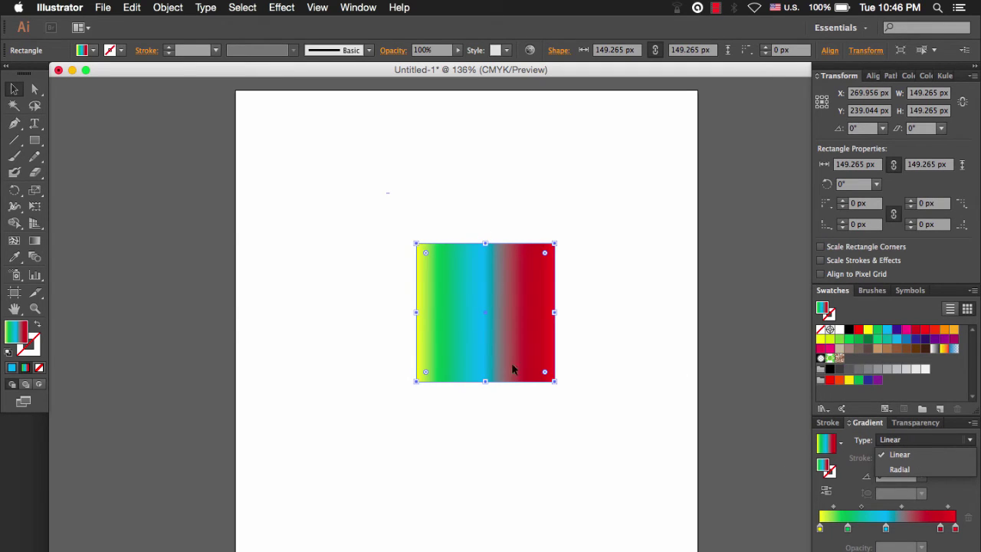
left_click(918, 469)
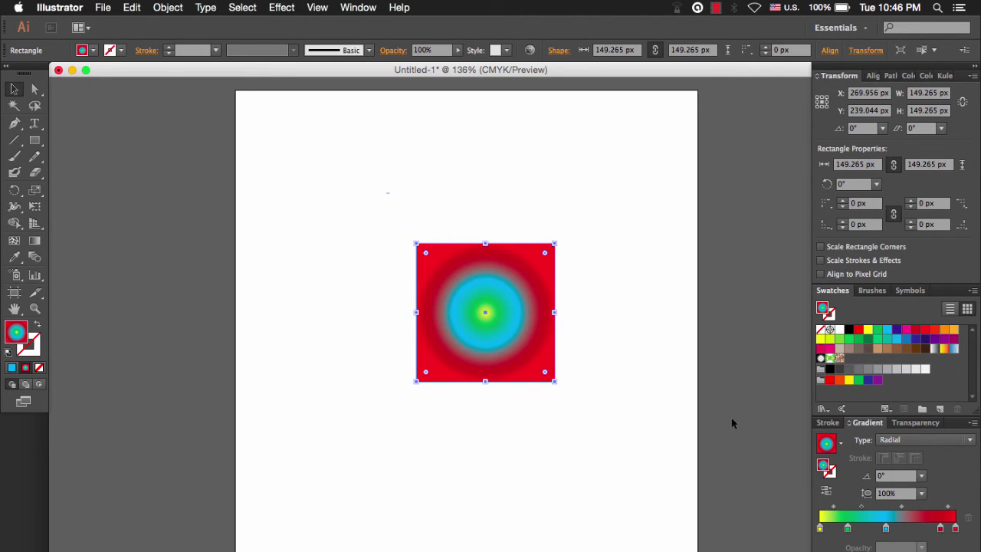
left_click(922, 477)
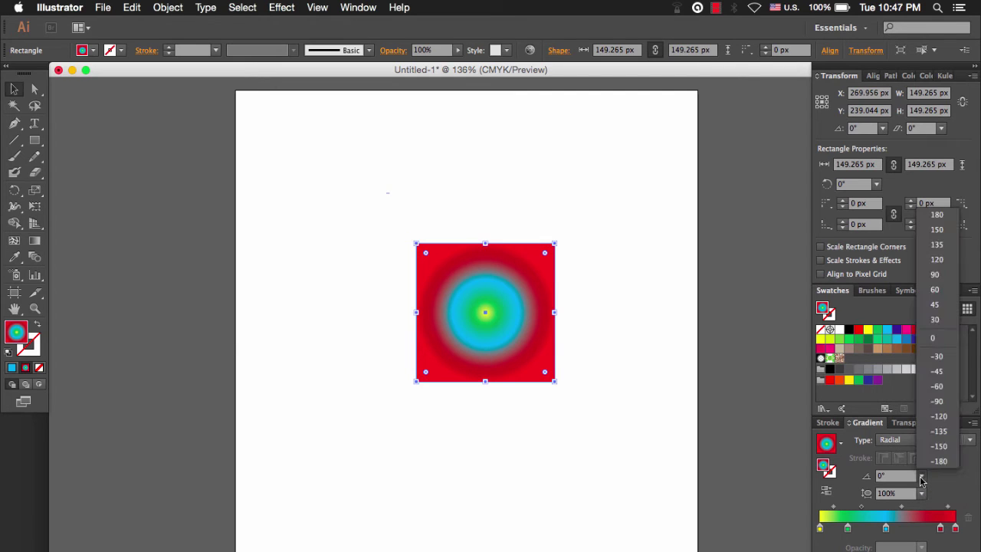
left_click(935, 306)
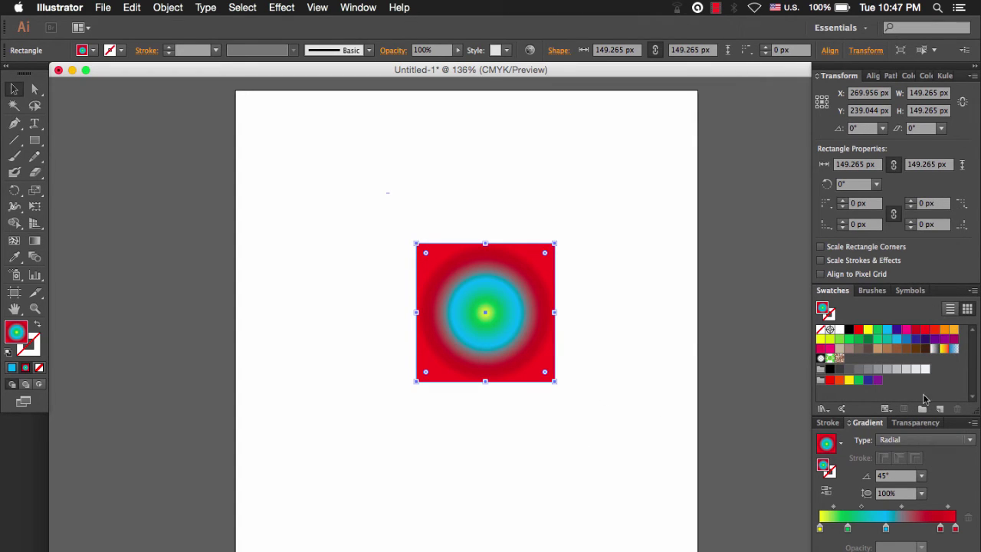
left_click(956, 446)
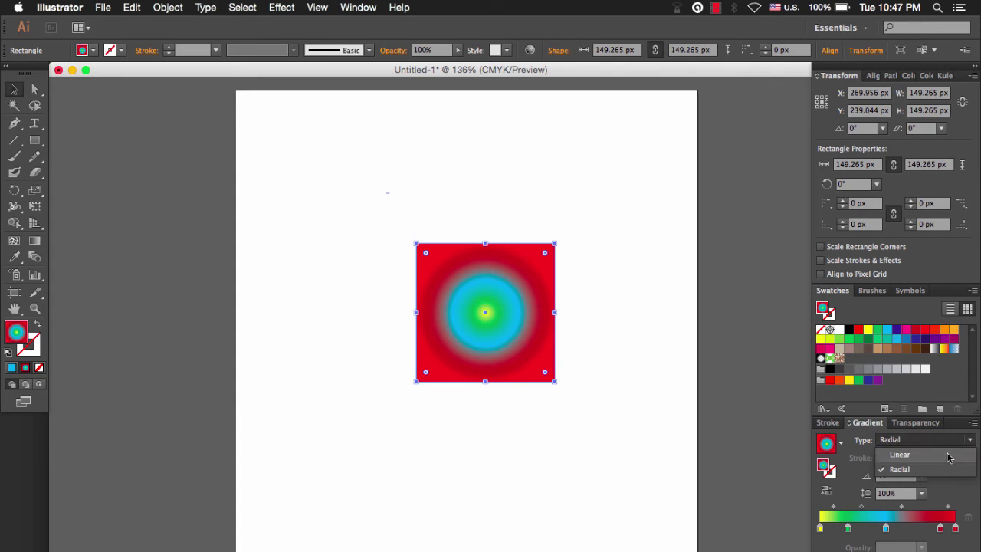
left_click(948, 456)
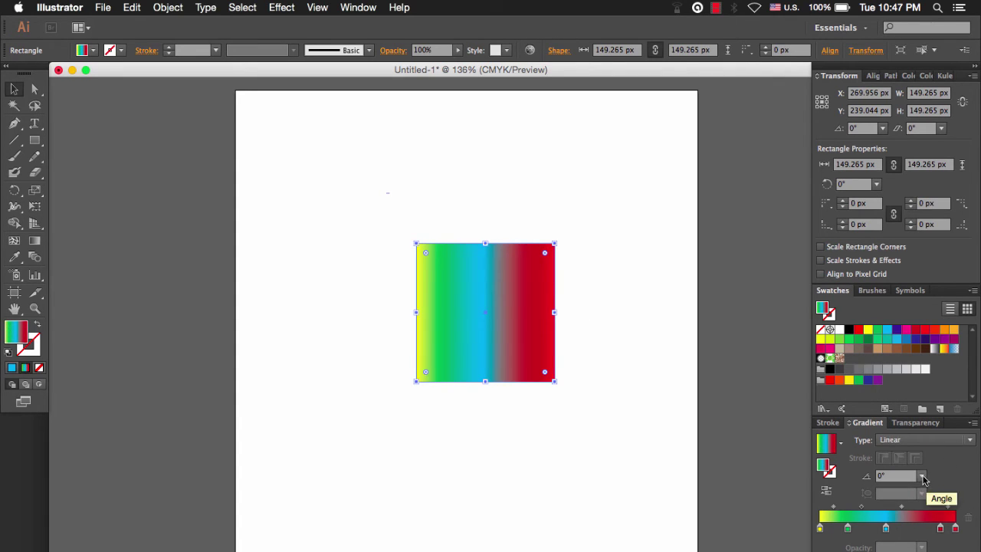
Set the linear gradient angle to 45°, then to 30°, and reselect the square
left_click(923, 477)
left_click(933, 311)
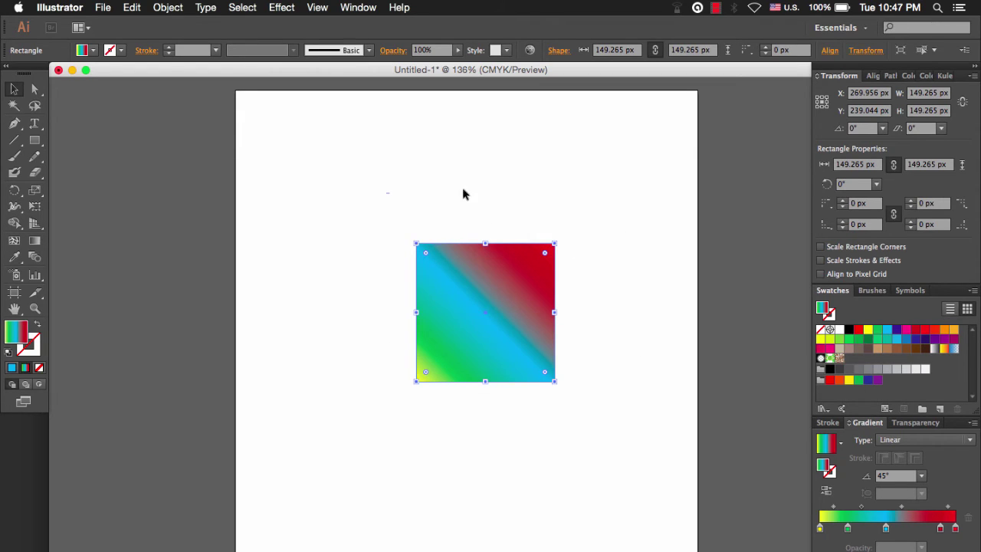
left_click(923, 477)
left_click(935, 319)
left_click(516, 425)
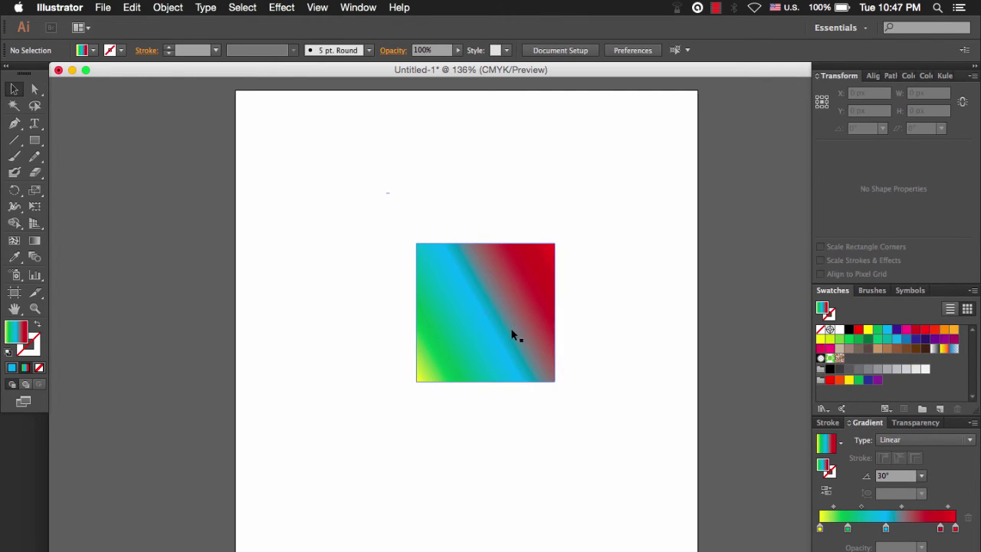
left_click(551, 346)
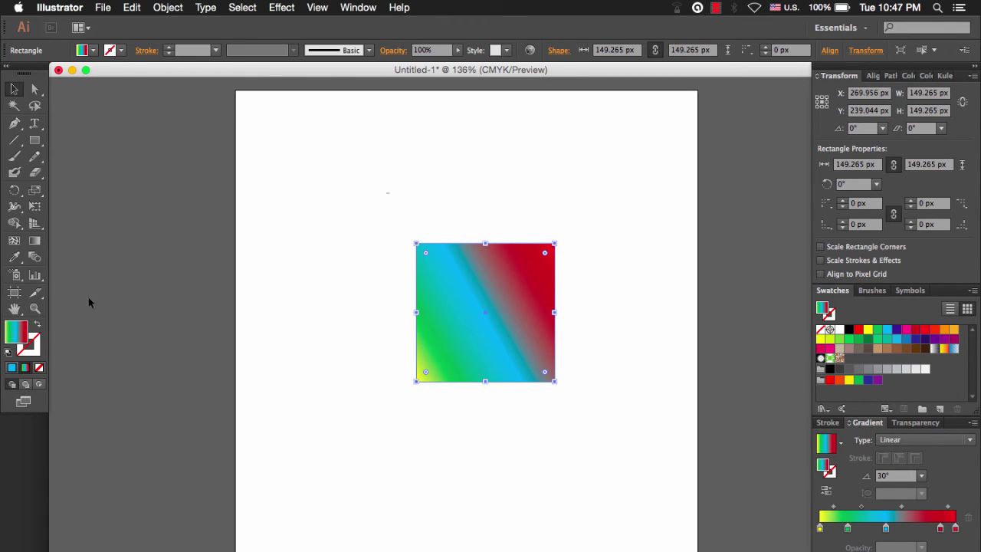
With the Gradient Tool, rotate the annotator so the gradient runs vertically at 89.8°, red on top
left_click(36, 241)
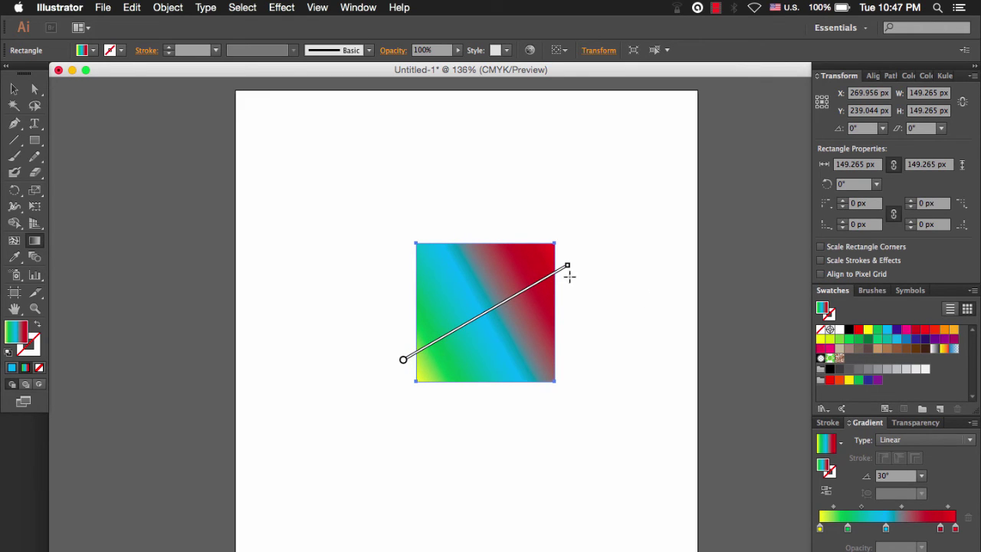
mouse_move(568, 268)
mouse_move(404, 359)
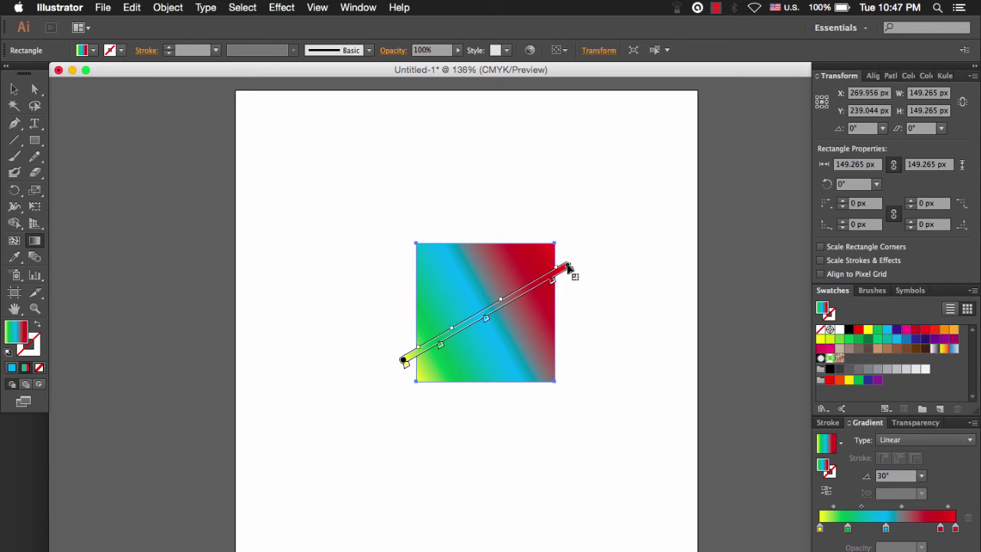
left_click_drag(567, 266, 575, 251)
mouse_move(589, 251)
left_mouse_down()
mouse_move(680, 218)
mouse_move(560, 296)
mouse_move(626, 244)
left_mouse_up()
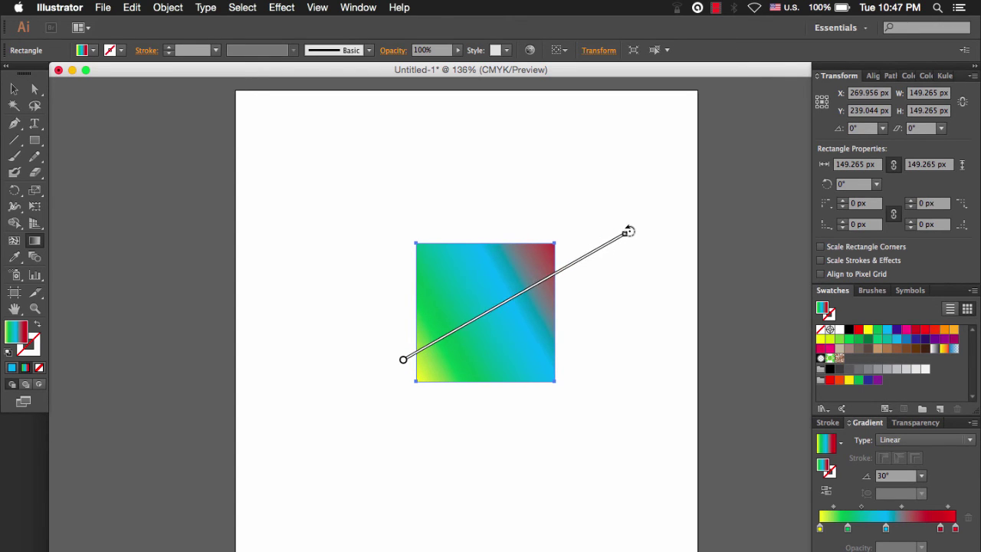
left_click_drag(627, 229, 513, 166)
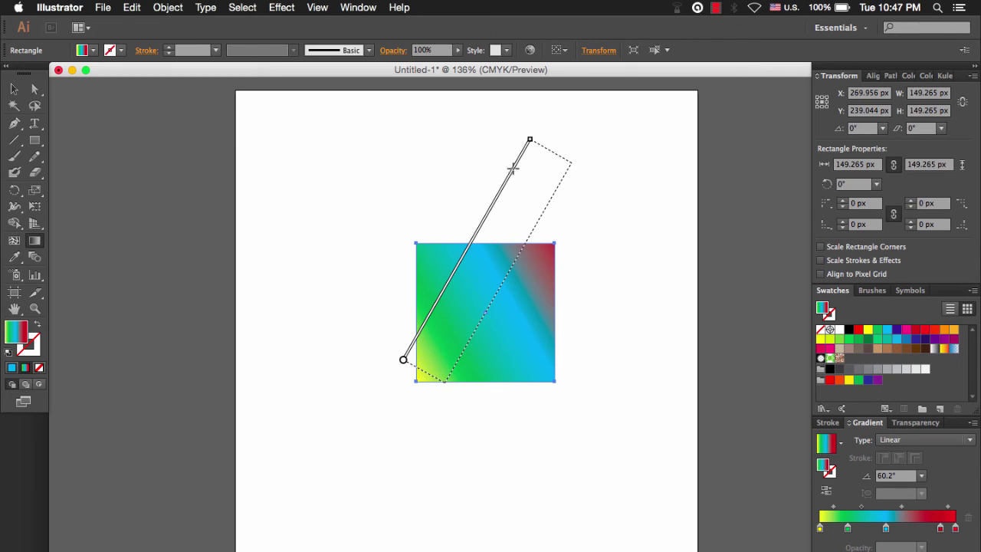
left_click_drag(572, 159, 443, 149)
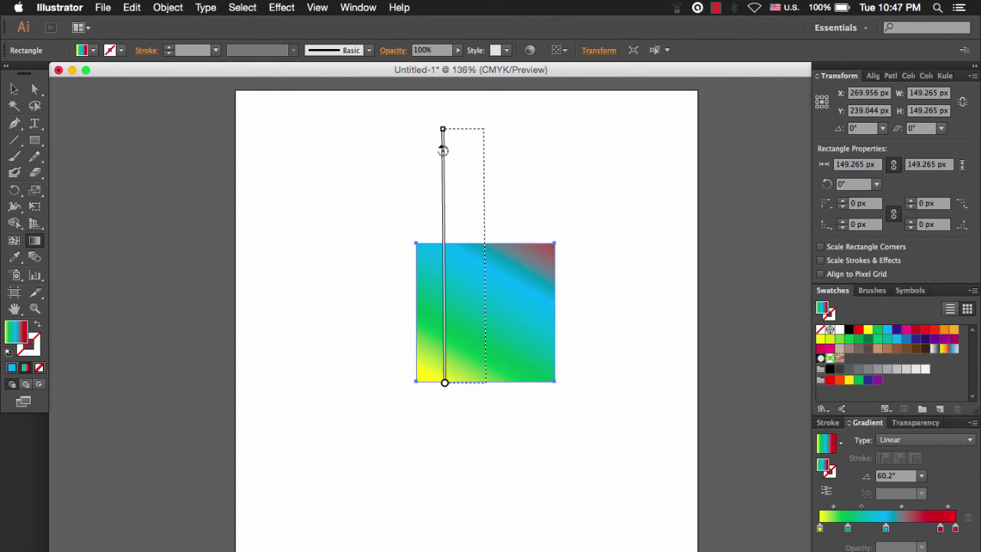
left_click_drag(443, 151, 486, 219)
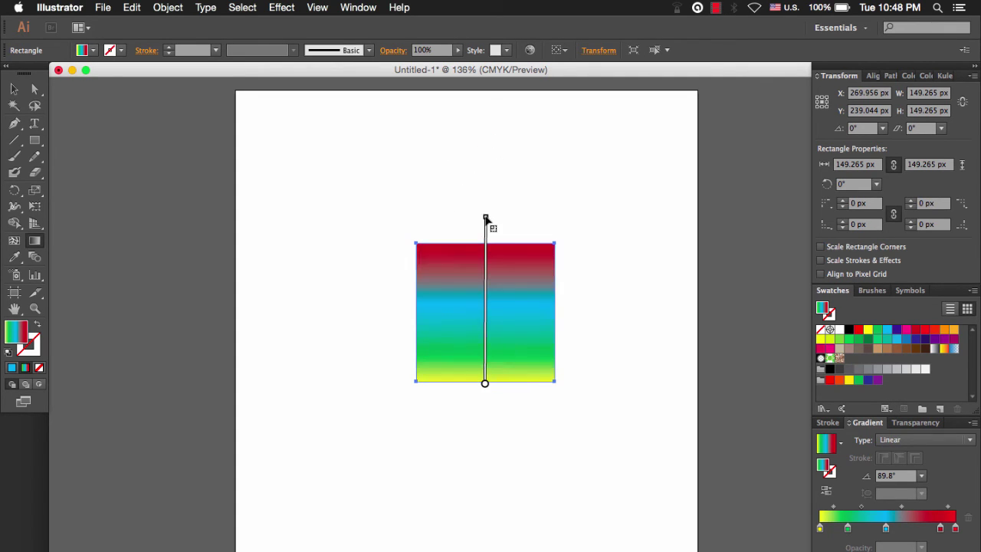
left_click_drag(487, 240, 487, 253)
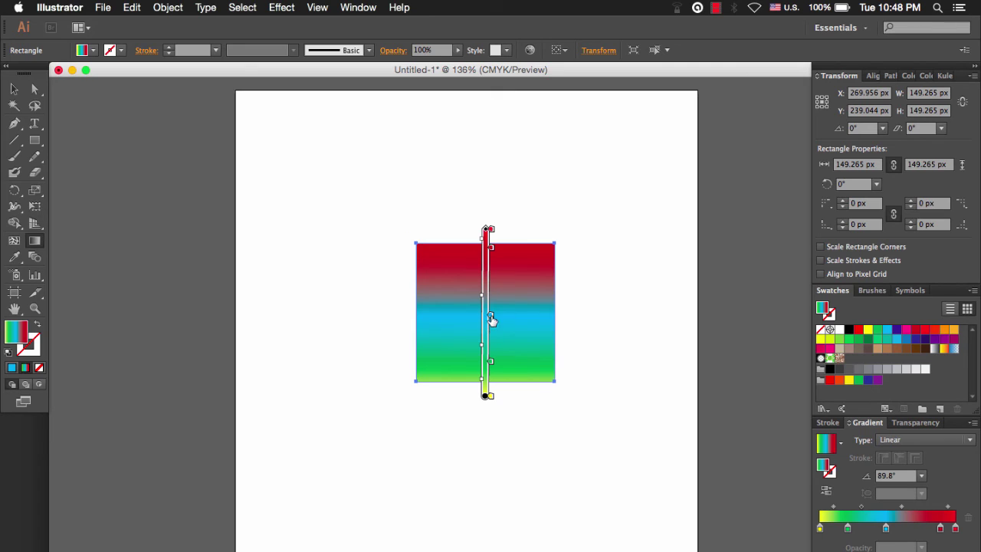
Drag a colour stop up the annotator, add another stop, and return to the Selection Tool
mouse_move(492, 315)
left_mouse_down()
mouse_move(491, 301)
mouse_move(491, 332)
left_mouse_up()
left_click(491, 323)
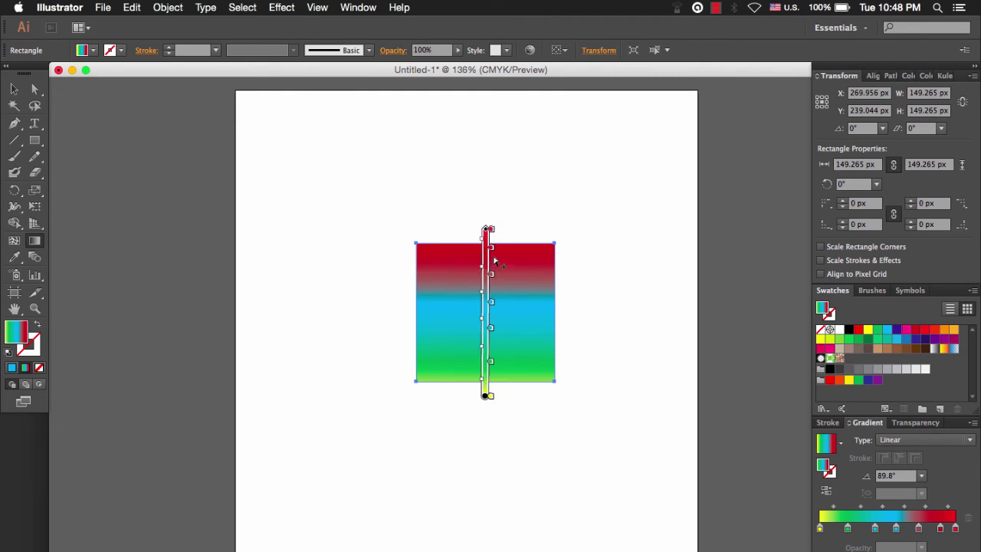
key("v")
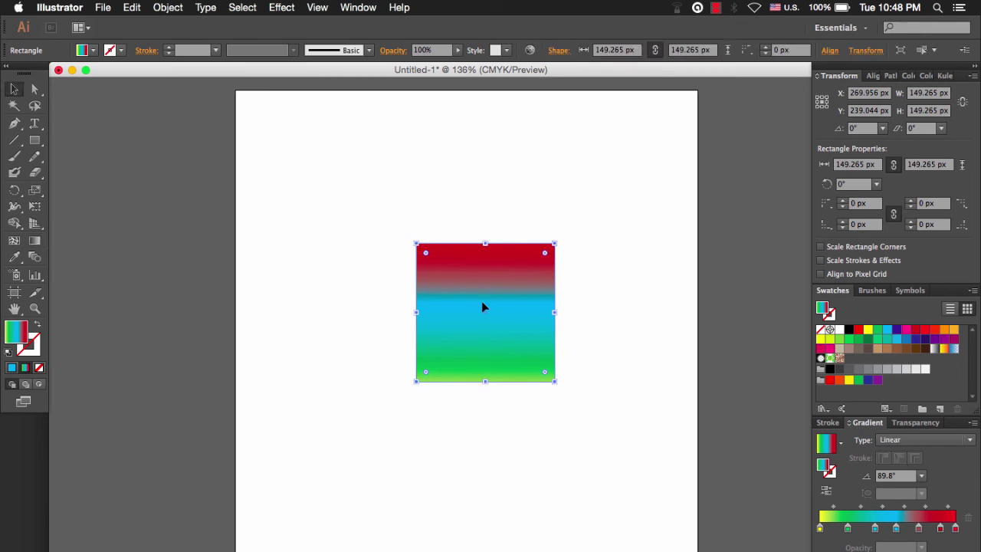
Add the vertical red-cyan-green gradient to Swatches and deselect the square
left_click(841, 443)
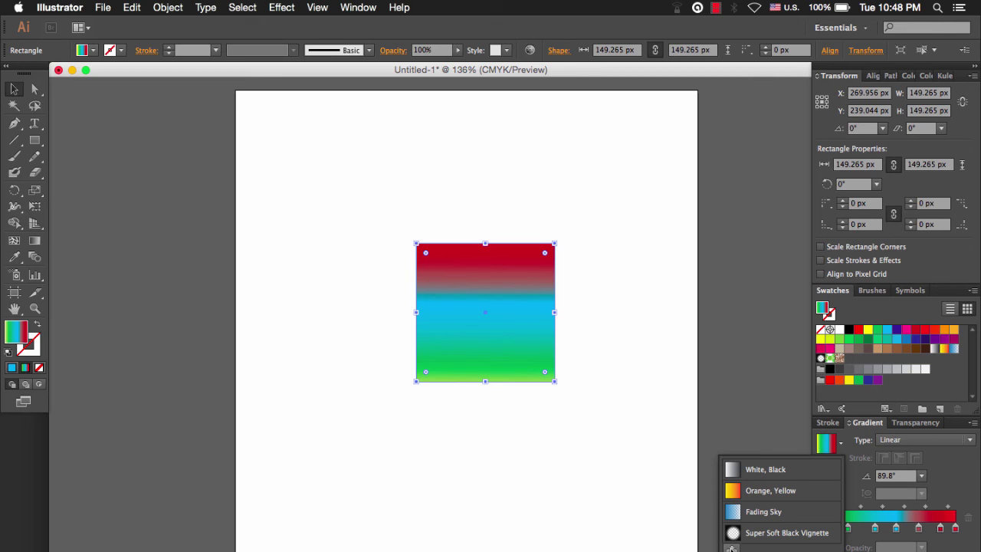
left_click(731, 548)
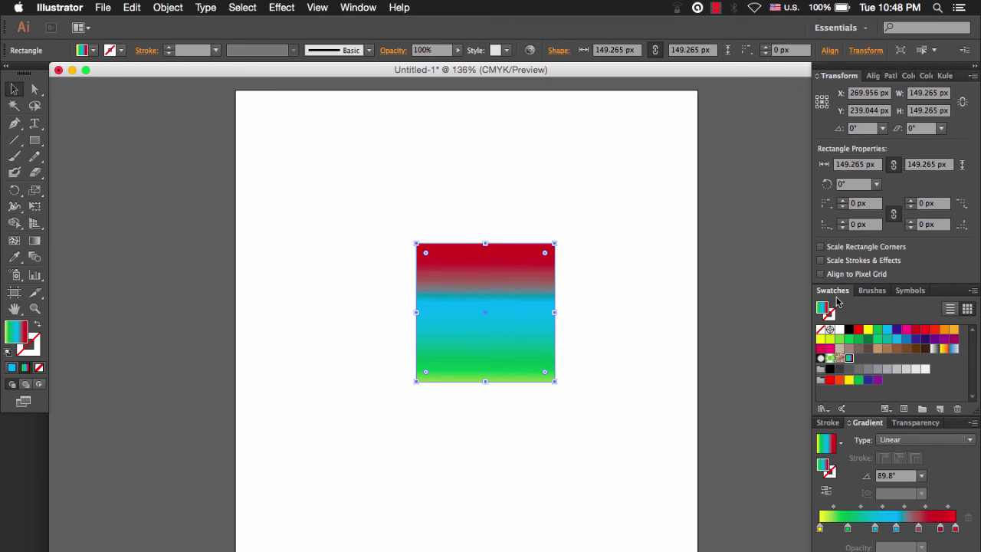
left_click(648, 345)
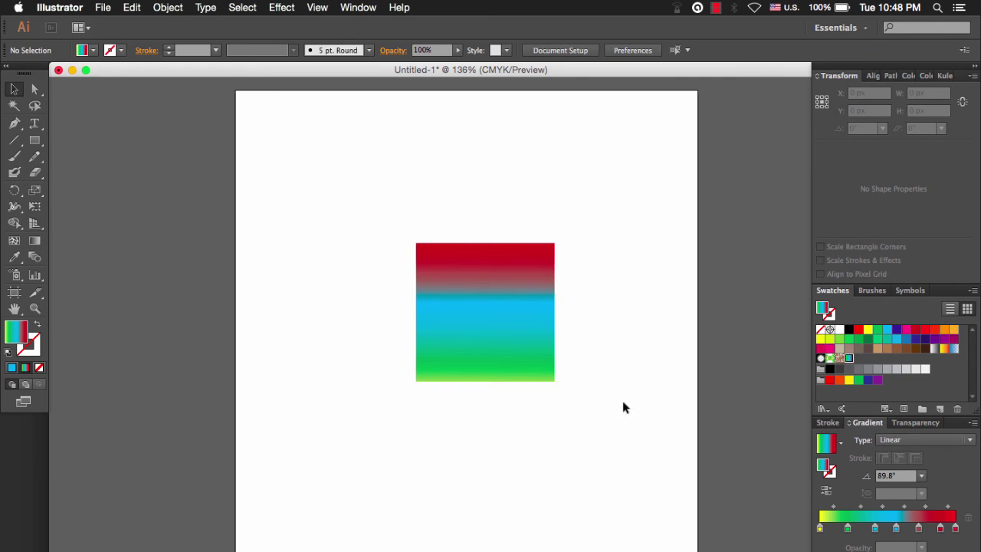